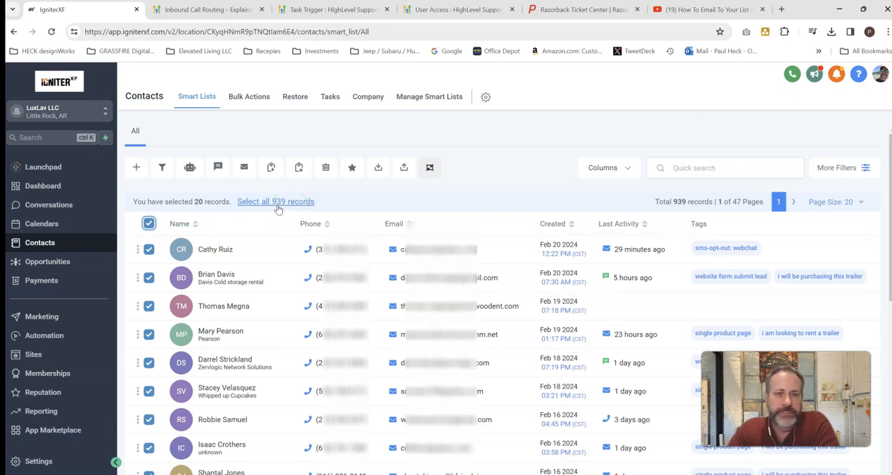
- Clear the contact selection and add the Opportunity column to the contacts list
{"action": "left_click", "coordinate": [149, 223]}
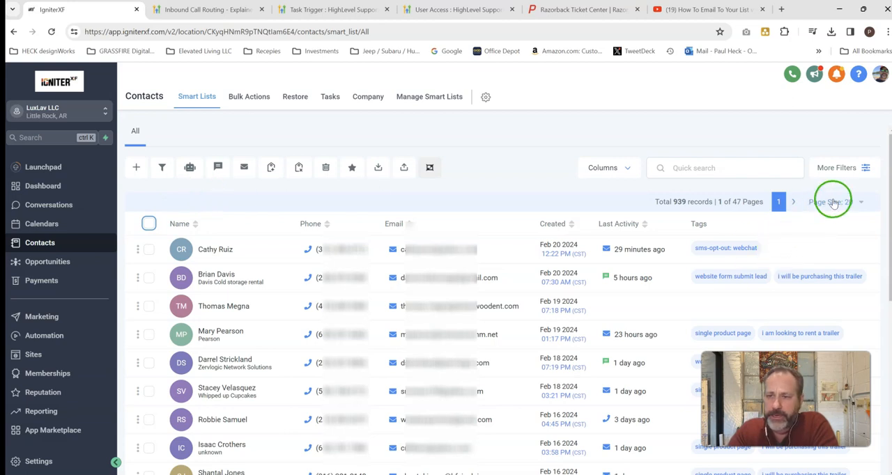
{"action": "left_click", "coordinate": [628, 170]}
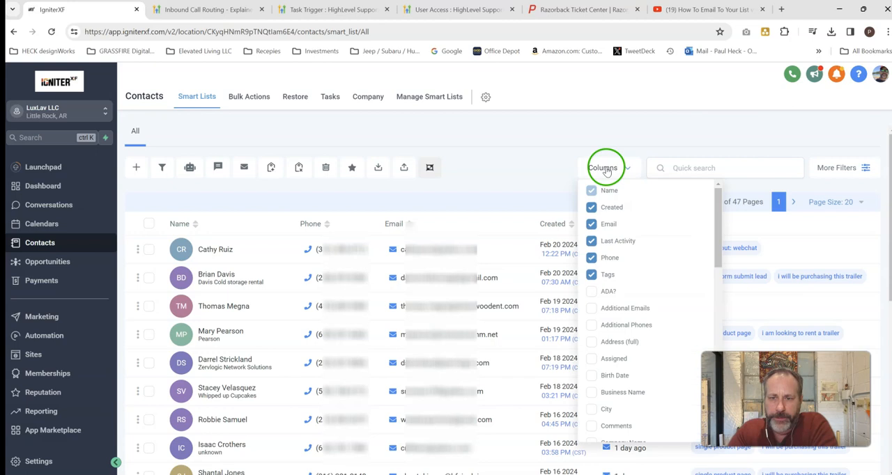
{"action": "scroll", "coordinate": [633, 328], "scroll_direction": "down", "scroll_amount": 3}
{"action": "scroll", "coordinate": [630, 338], "scroll_direction": "down", "scroll_amount": 3}
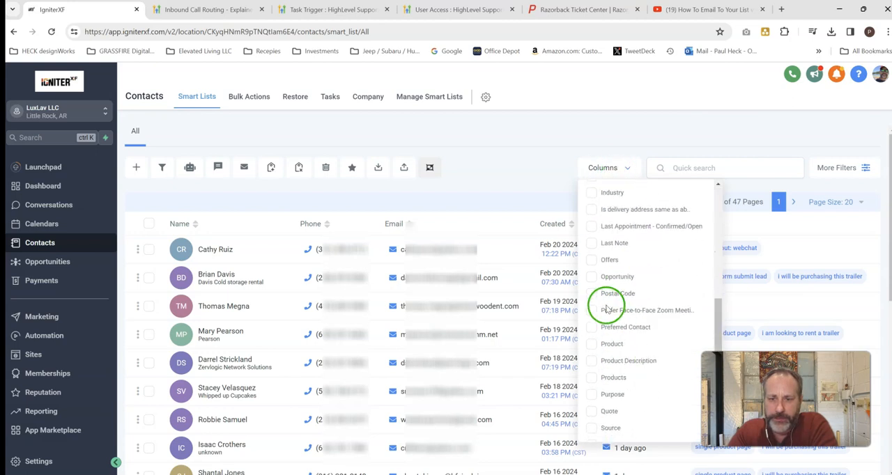
{"action": "left_click", "coordinate": [594, 278]}
{"action": "left_click", "coordinate": [701, 133]}
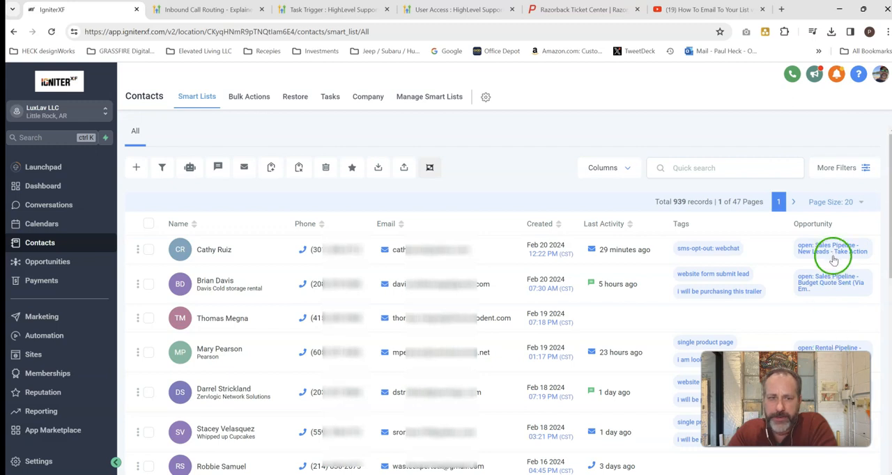
{"action": "left_click", "coordinate": [148, 223]}
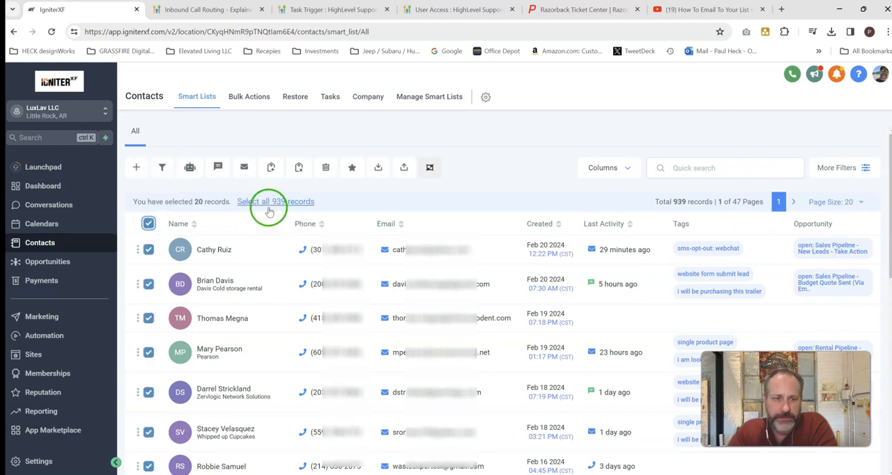
{"action": "left_click", "coordinate": [148, 223]}
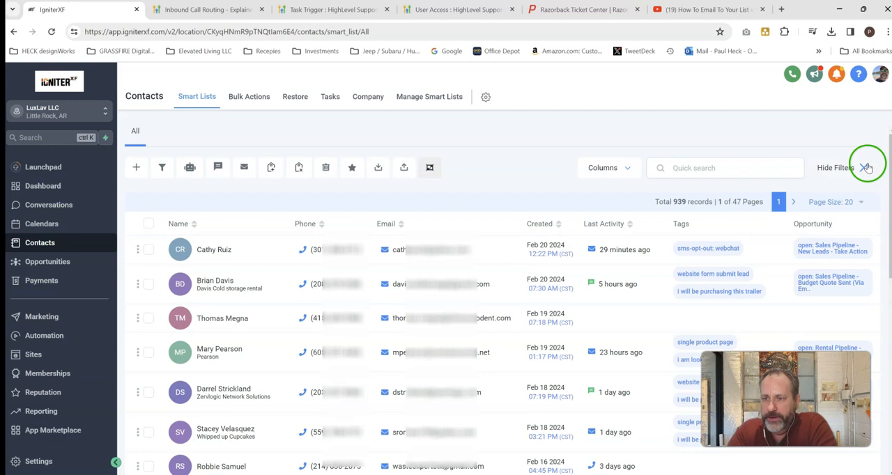
- Filter the contacts by Pipeline Stage to Sales Pipeline : Budget Quote Sent (Via Email of SMS)
{"action": "left_click", "coordinate": [866, 167]}
{"action": "scroll", "coordinate": [704, 301], "scroll_direction": "down", "scroll_amount": 15}
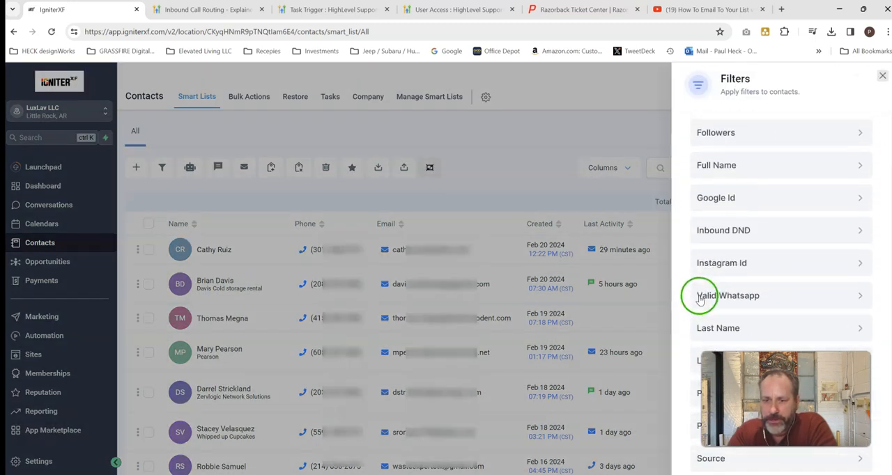
{"action": "scroll", "coordinate": [710, 244], "scroll_direction": "down", "scroll_amount": 4}
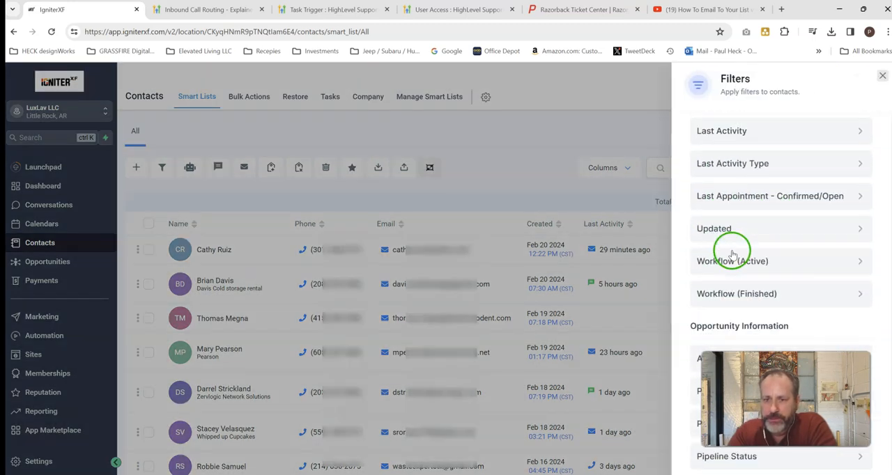
{"action": "scroll", "coordinate": [735, 231], "scroll_direction": "down", "scroll_amount": 2}
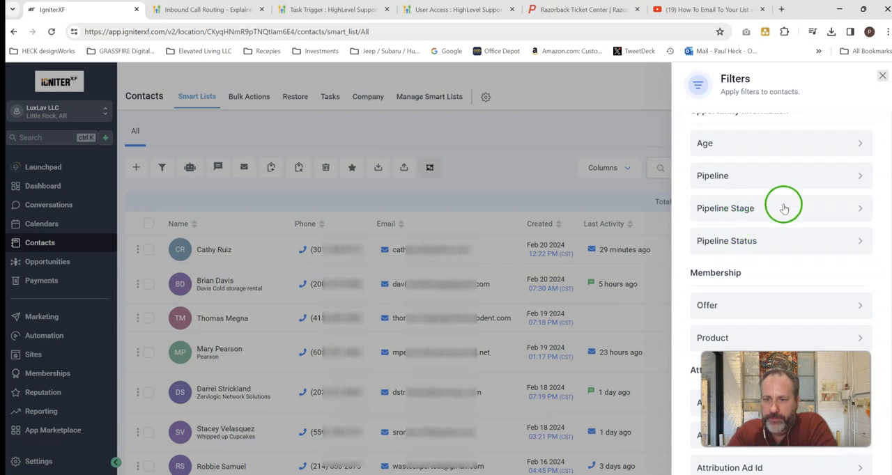
{"action": "left_click", "coordinate": [825, 208]}
{"action": "left_click", "coordinate": [708, 231]}
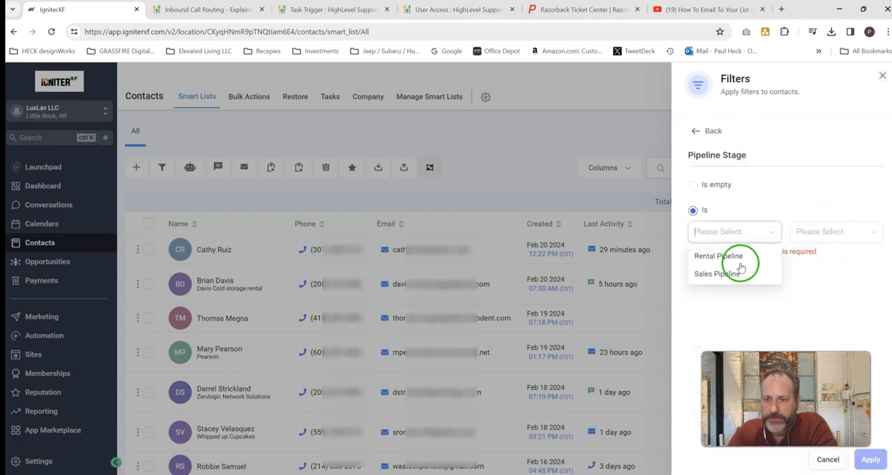
{"action": "left_click", "coordinate": [739, 272]}
{"action": "left_click", "coordinate": [836, 231]}
{"action": "scroll", "coordinate": [849, 310], "scroll_direction": "down", "scroll_amount": 3}
{"action": "left_click", "coordinate": [820, 257]}
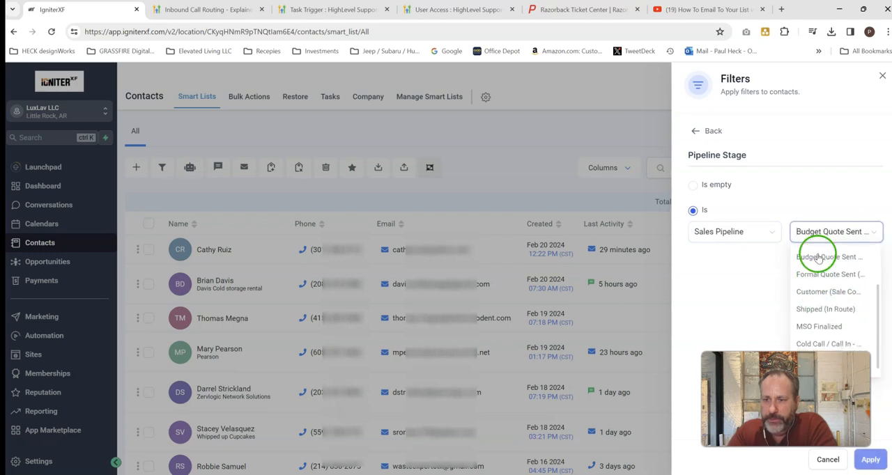
{"action": "left_click", "coordinate": [864, 458]}
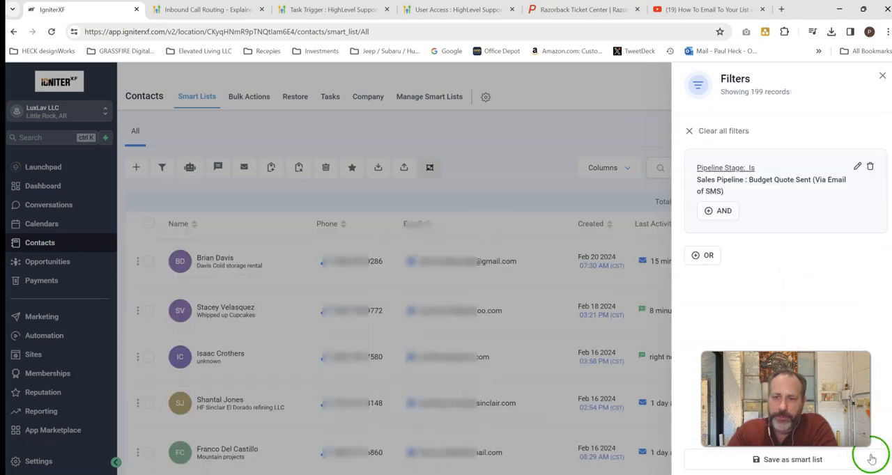
{"action": "left_click", "coordinate": [883, 73]}
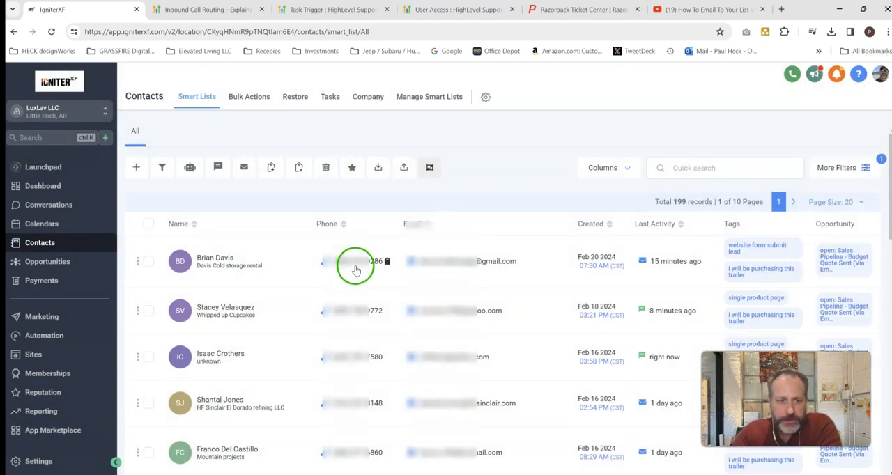
- Select all filtered contacts across every page and open a bulk email form addressed to them
{"action": "left_click", "coordinate": [149, 224]}
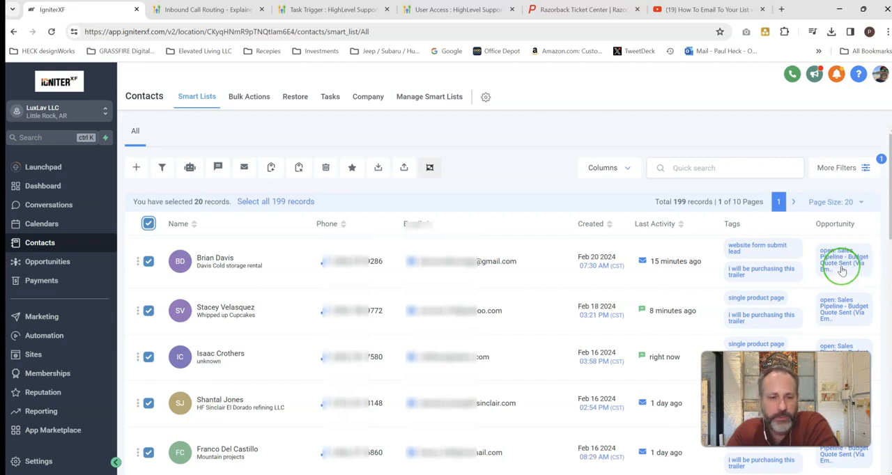
{"action": "left_click", "coordinate": [294, 204]}
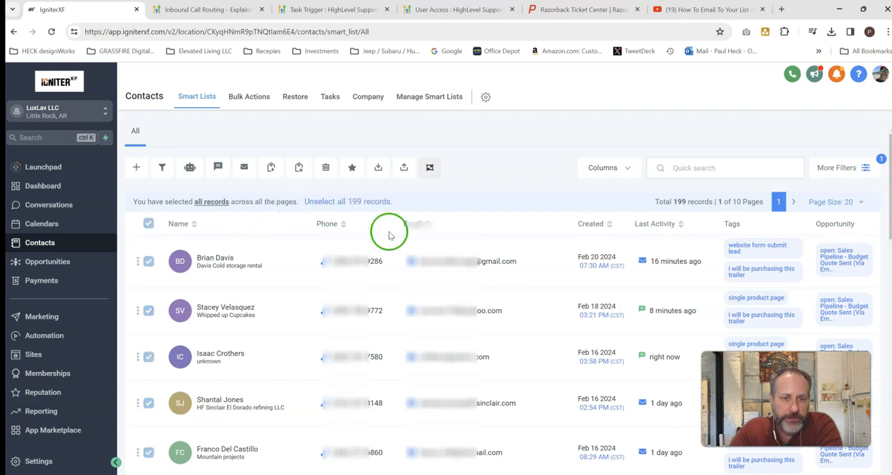
{"action": "left_click", "coordinate": [244, 170]}
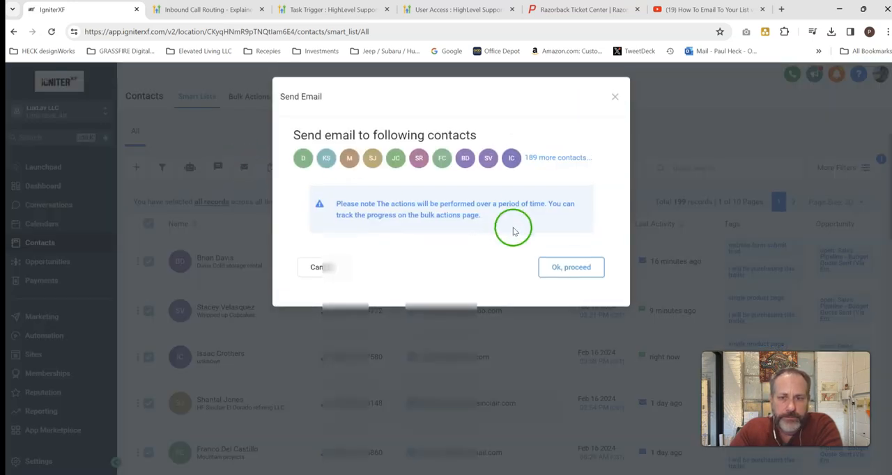
{"action": "left_click", "coordinate": [571, 269]}
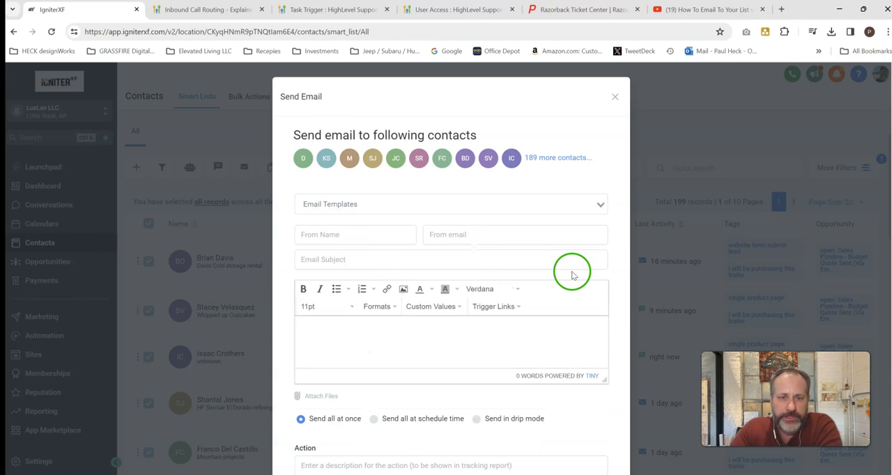
- Load the "Email (Client): (C1A) - Initial Outreach (Thank You)" template and enter "Laxury Lav" as From Name with the company's info email address
{"action": "left_click", "coordinate": [299, 205]}
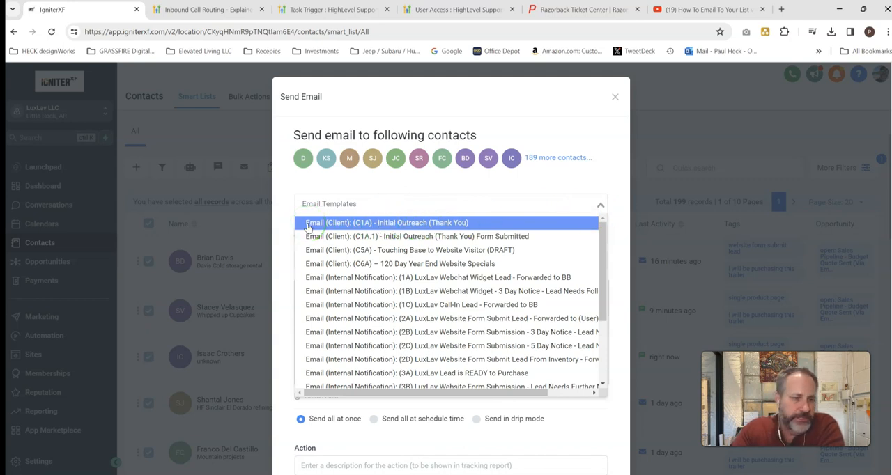
{"action": "left_click", "coordinate": [413, 223]}
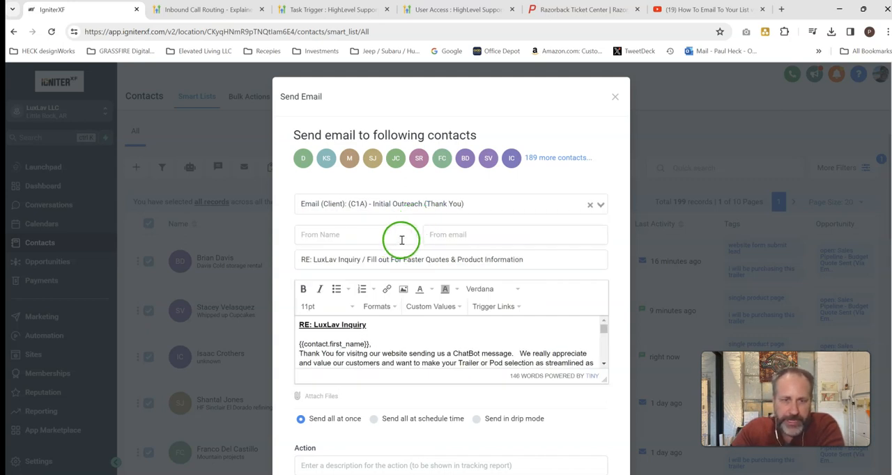
{"action": "left_click", "coordinate": [404, 235]}
{"action": "type", "text": "Laxury Lav"}
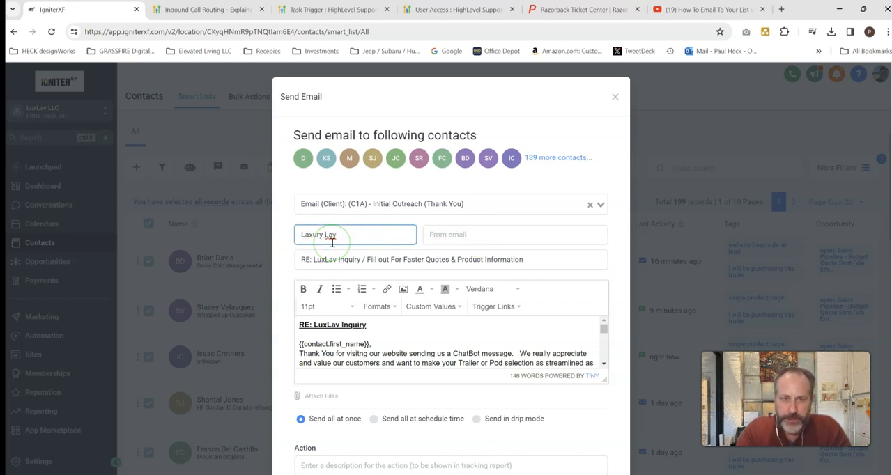
{"action": "left_click", "coordinate": [480, 235]}
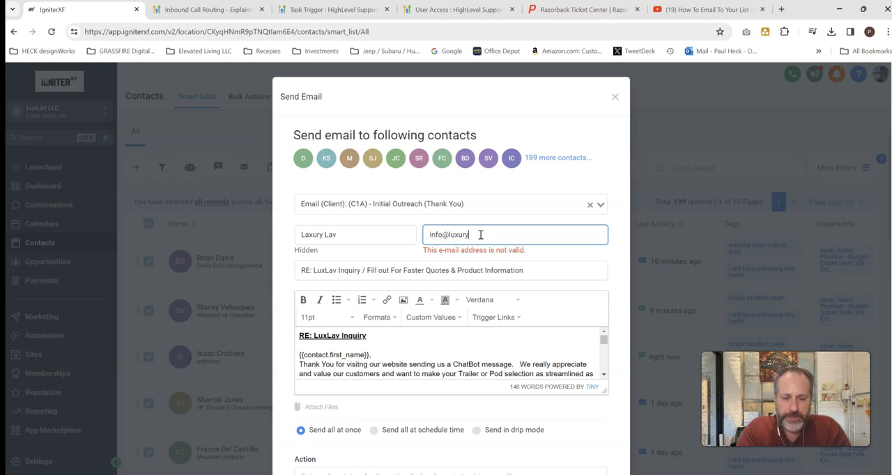
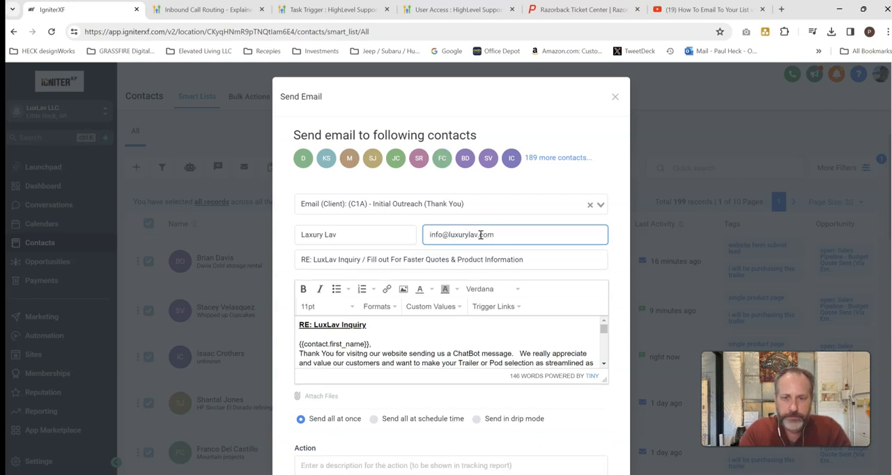
{"action": "left_click", "coordinate": [623, 255]}
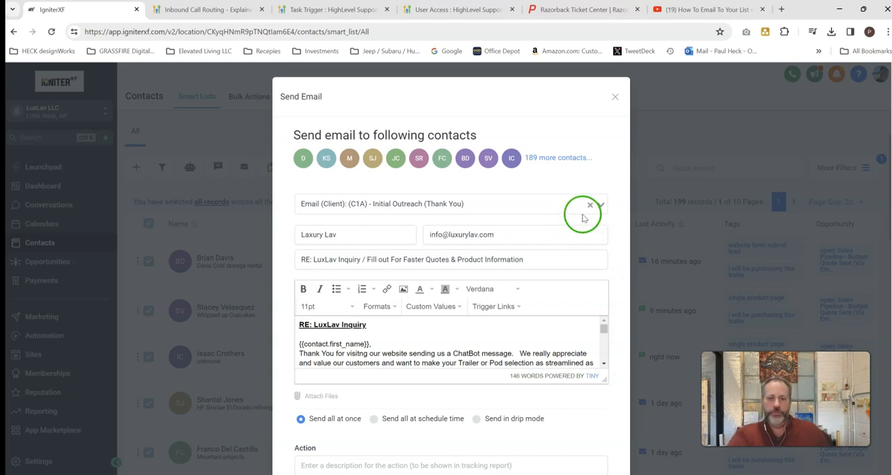
- Choose to send all emails at a scheduled time and enter "Test" as the action description
{"action": "scroll", "coordinate": [426, 298], "scroll_direction": "down", "scroll_amount": 2}
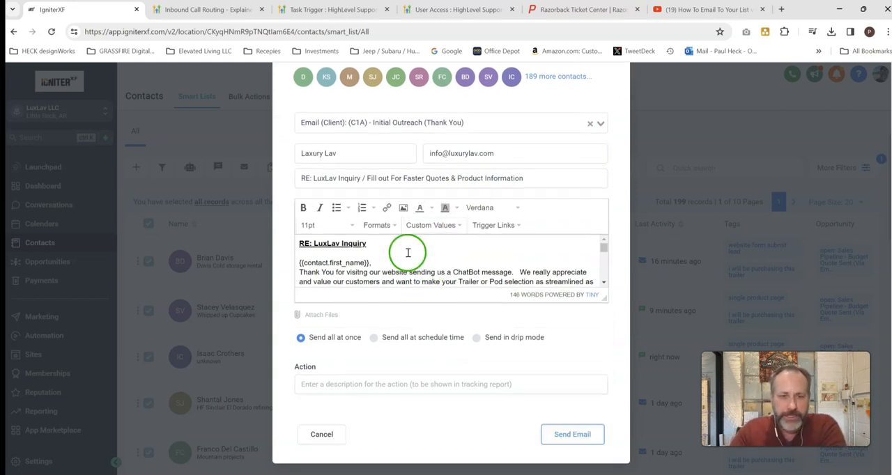
{"action": "scroll", "coordinate": [404, 259], "scroll_direction": "down", "scroll_amount": 1}
{"action": "scroll", "coordinate": [355, 264], "scroll_direction": "up", "scroll_amount": 2}
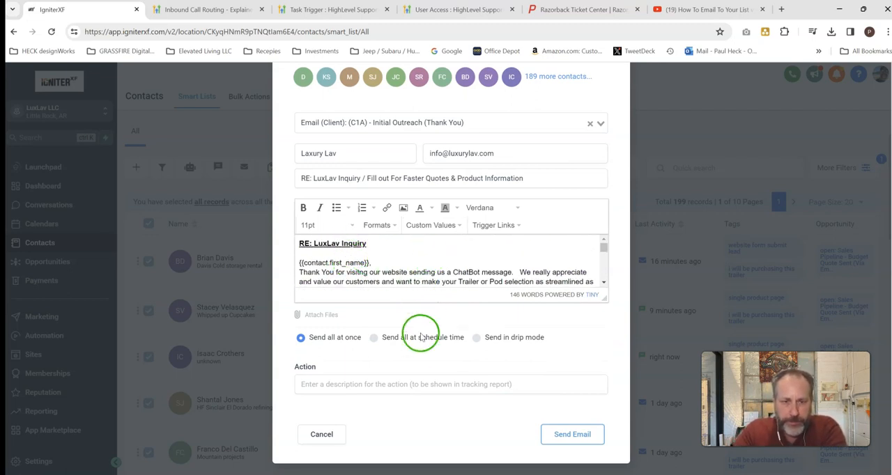
{"action": "left_click", "coordinate": [374, 338]}
{"action": "scroll", "coordinate": [418, 345], "scroll_direction": "down", "scroll_amount": 1}
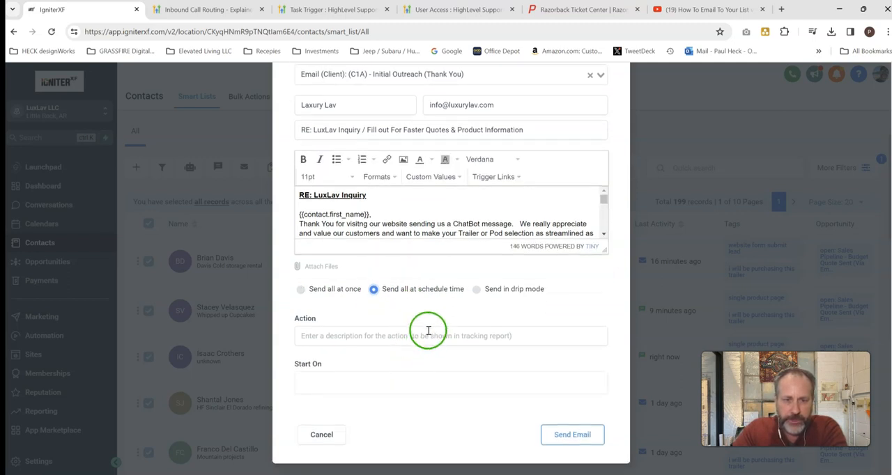
{"action": "left_click", "coordinate": [385, 335]}
{"action": "type", "text": "Test"}
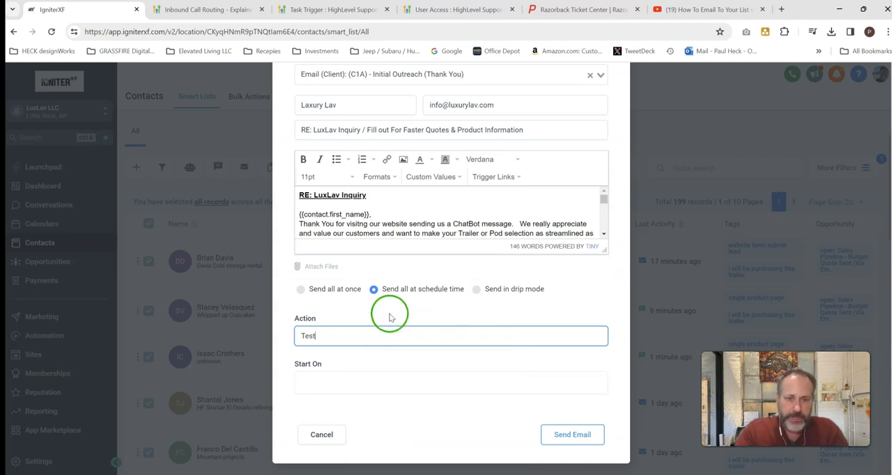
{"action": "left_click", "coordinate": [390, 318]}
- Set the scheduled start to Wed, Feb 21, 2024 2:03 PM and close the email form without sending
{"action": "left_click", "coordinate": [317, 382]}
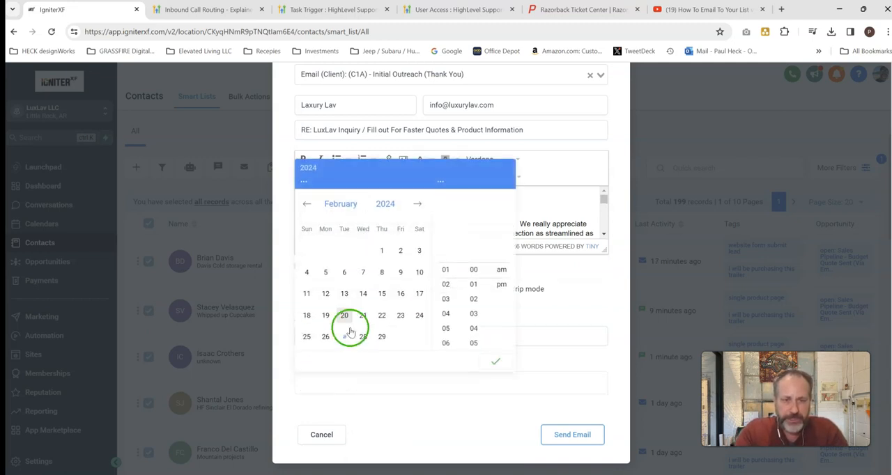
{"action": "left_click", "coordinate": [363, 315]}
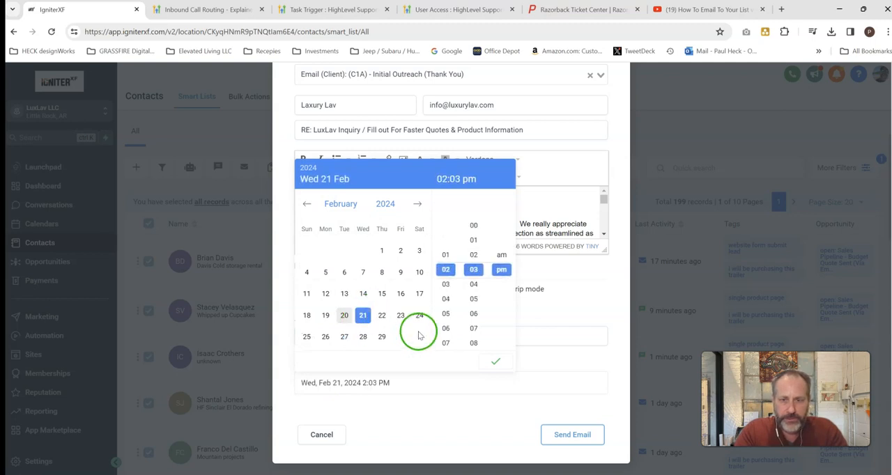
{"action": "left_click", "coordinate": [494, 362]}
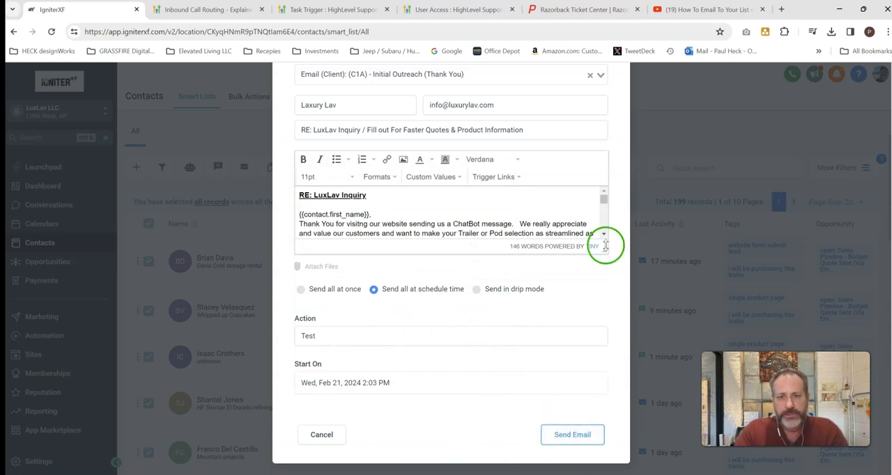
{"action": "scroll", "coordinate": [597, 359], "scroll_direction": "up", "scroll_amount": 2}
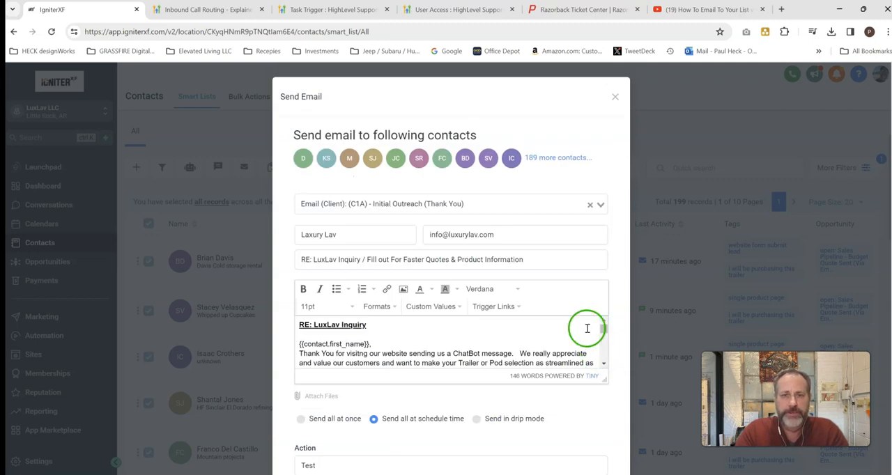
{"action": "left_click", "coordinate": [615, 97]}
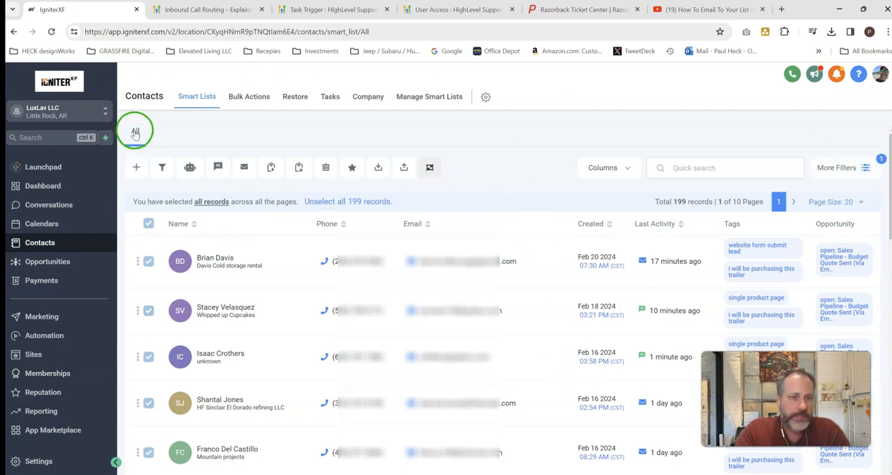
- Reset the contacts list to its default view and open the Marketing message templates (snippets)
{"action": "left_click", "coordinate": [202, 95]}
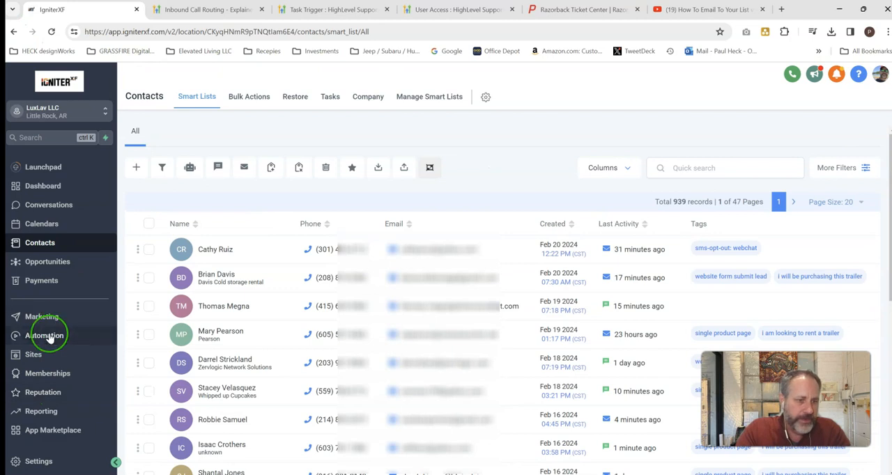
{"action": "left_click", "coordinate": [43, 318]}
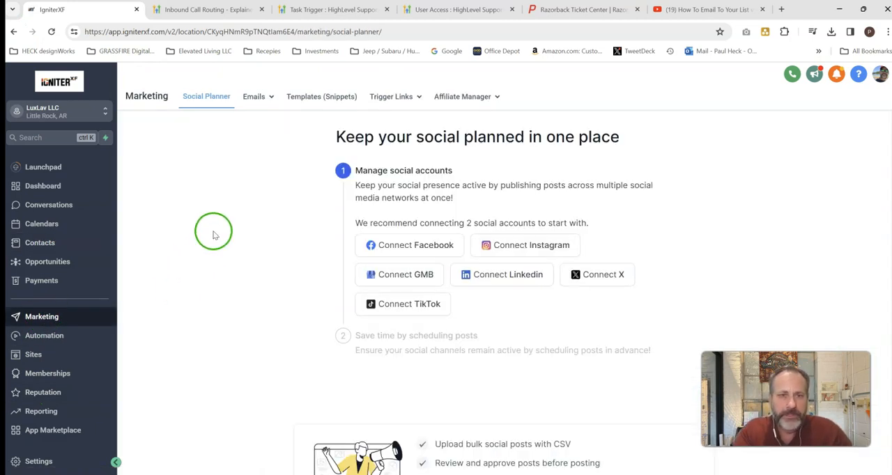
{"action": "left_click", "coordinate": [306, 102]}
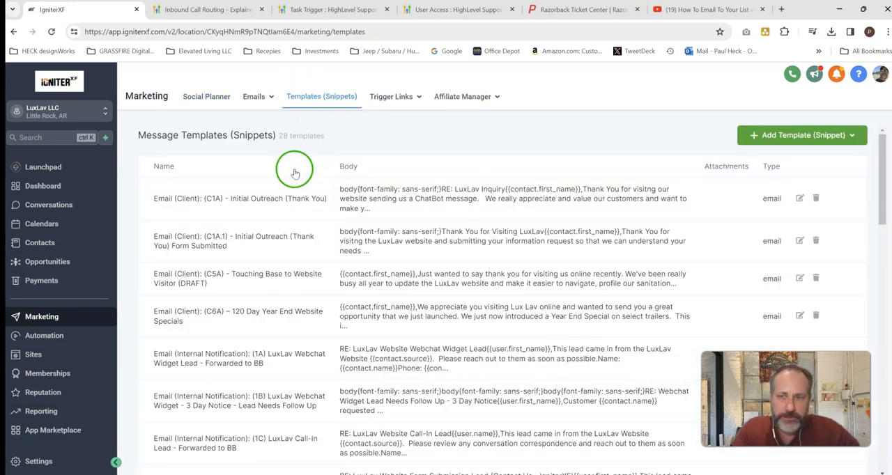
{"action": "scroll", "coordinate": [211, 399], "scroll_direction": "down", "scroll_amount": 2}
{"action": "scroll", "coordinate": [209, 394], "scroll_direction": "down", "scroll_amount": 3}
{"action": "scroll", "coordinate": [213, 334], "scroll_direction": "up", "scroll_amount": 5}
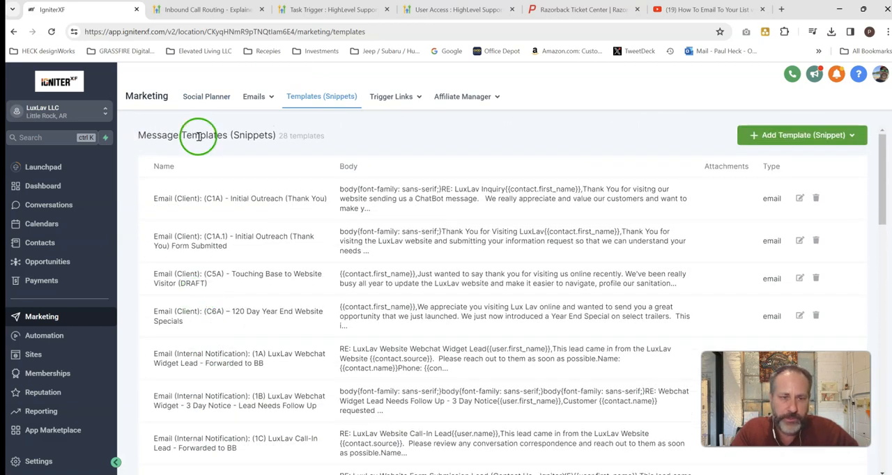
{"action": "left_click", "coordinate": [819, 135]}
{"action": "left_click", "coordinate": [803, 174]}
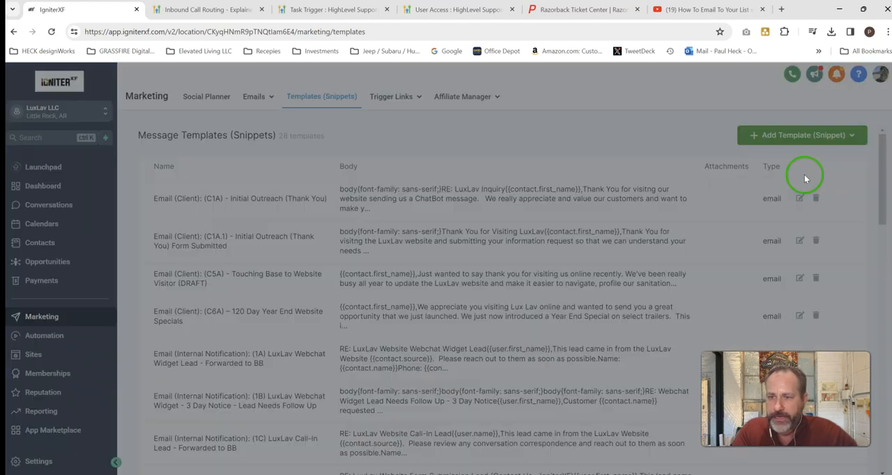
{"action": "left_click", "coordinate": [275, 147]}
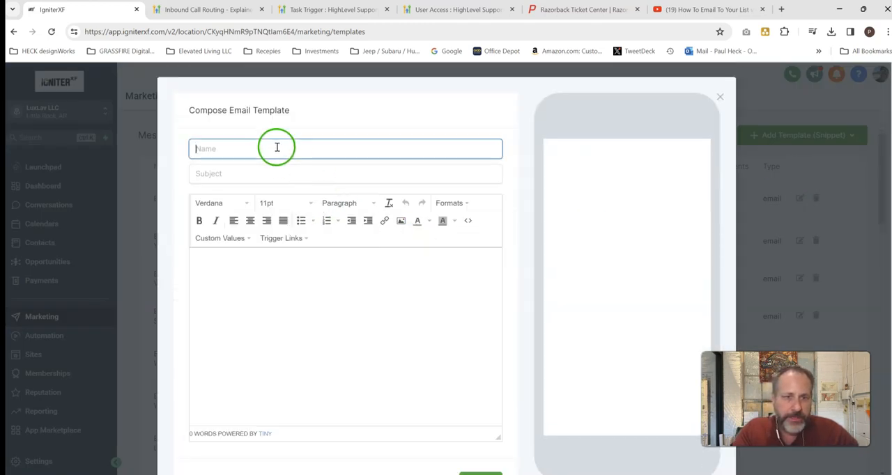
{"action": "left_click", "coordinate": [719, 98]}
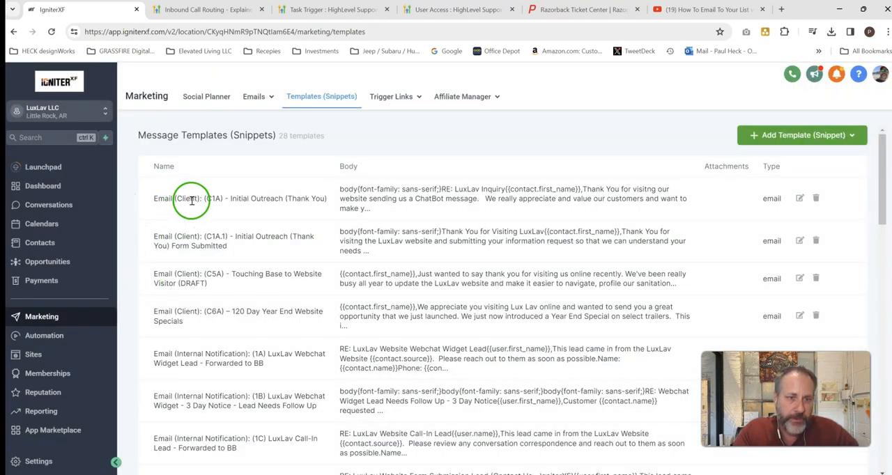
- Start a new email template named "Email (Client): (BE1) - test" with the subject "RE: email subject"
{"action": "left_click_drag", "start_coordinate": [223, 199], "coordinate": [204, 199]}
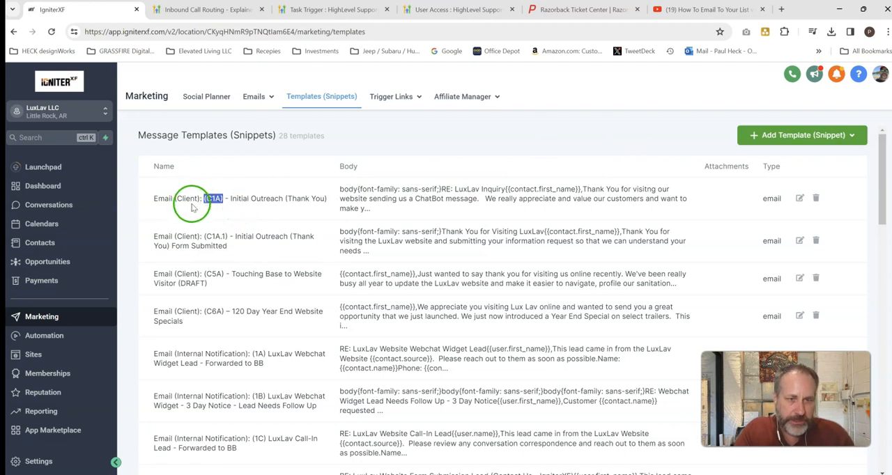
{"action": "left_click", "coordinate": [800, 136]}
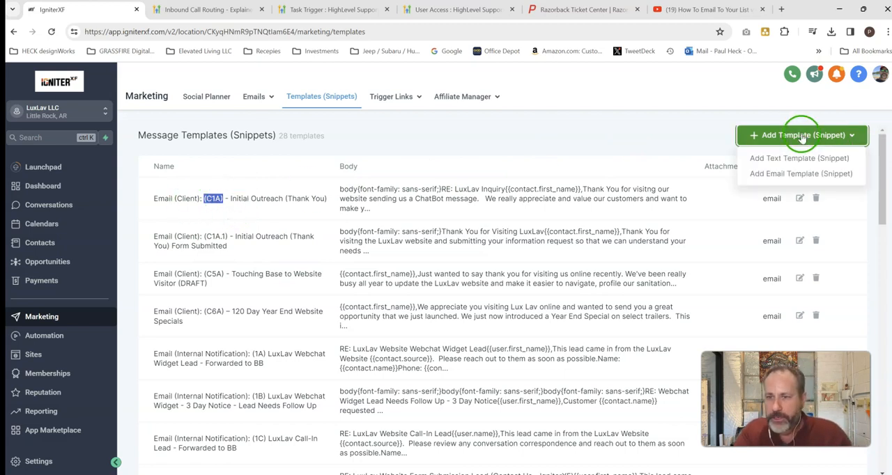
{"action": "left_click", "coordinate": [781, 174]}
{"action": "left_click", "coordinate": [256, 150]}
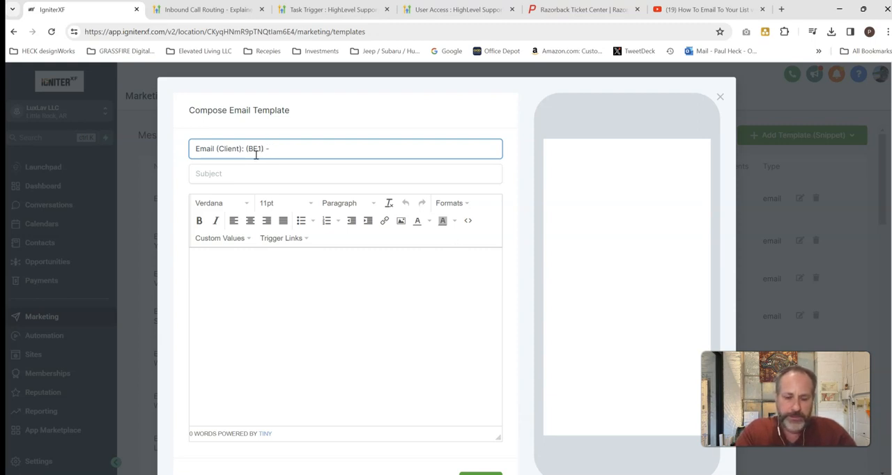
{"action": "left_click", "coordinate": [239, 173]}
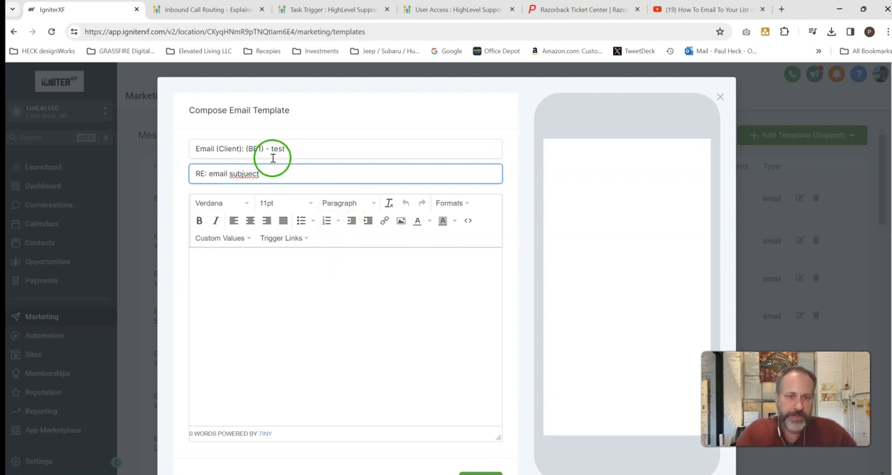
{"action": "left_click", "coordinate": [249, 174]}
{"action": "key", "text": "BackSpace"}
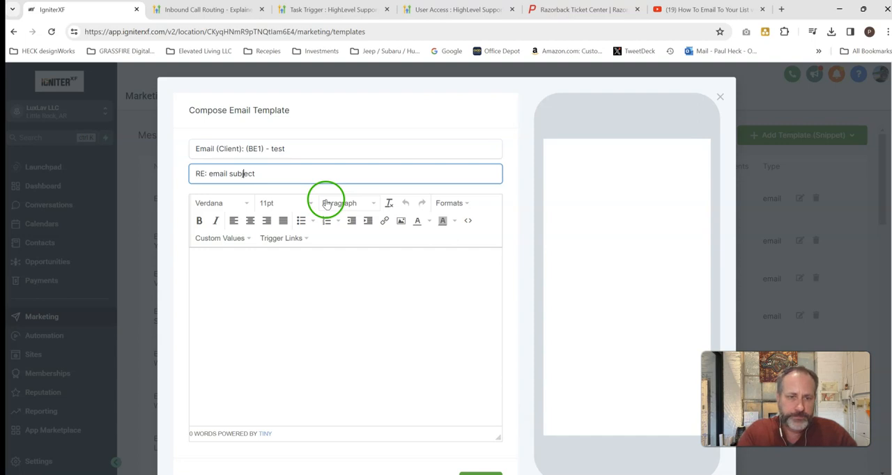
- Insert the contact's First Name custom value followed by a comma as the template body's greeting, and close the template without saving
{"action": "left_click", "coordinate": [310, 266]}
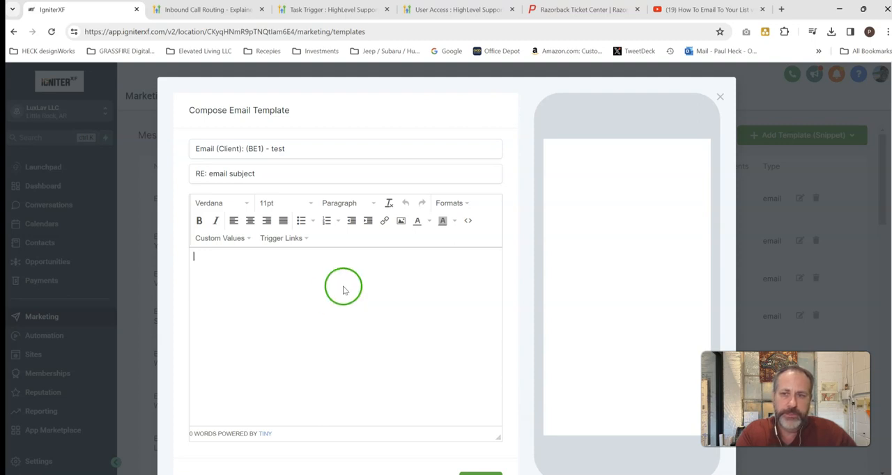
{"action": "left_click", "coordinate": [222, 238]}
{"action": "mouse_move", "coordinate": [224, 251]}
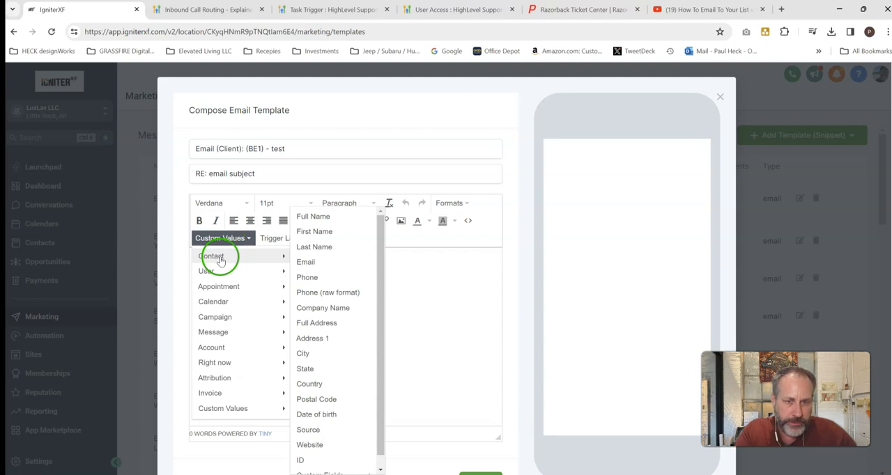
{"action": "left_click", "coordinate": [322, 231]}
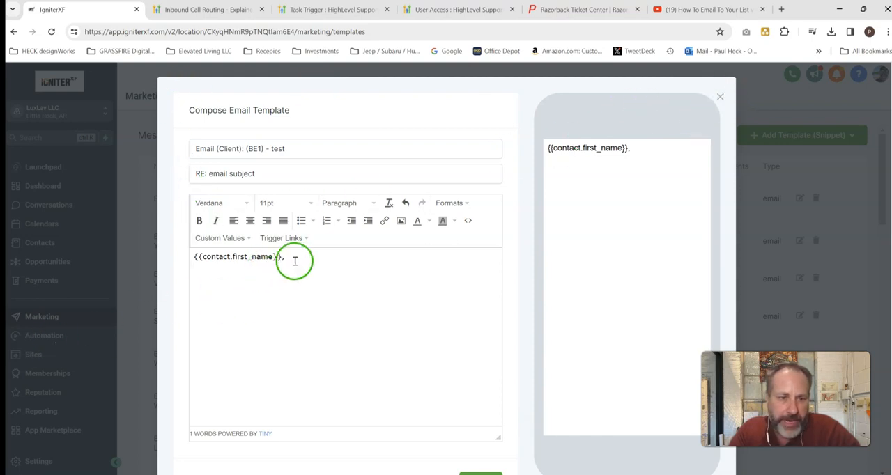
{"action": "left_click_drag", "start_coordinate": [295, 261], "coordinate": [184, 258]}
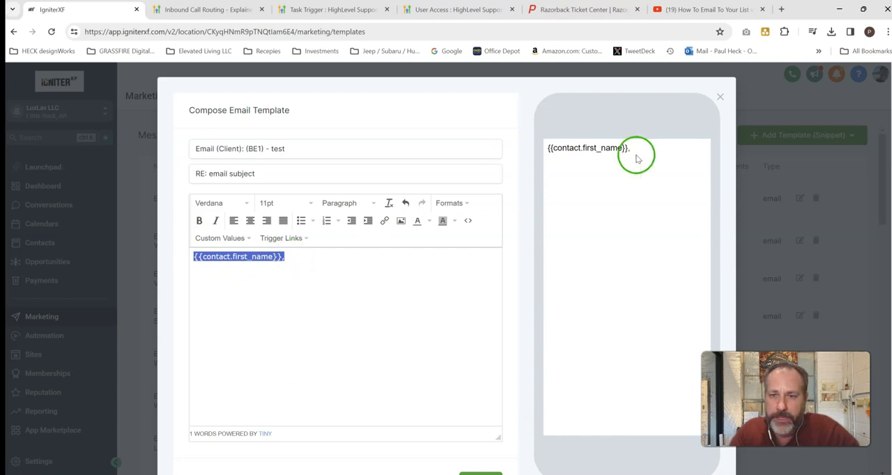
{"action": "left_click", "coordinate": [720, 100]}
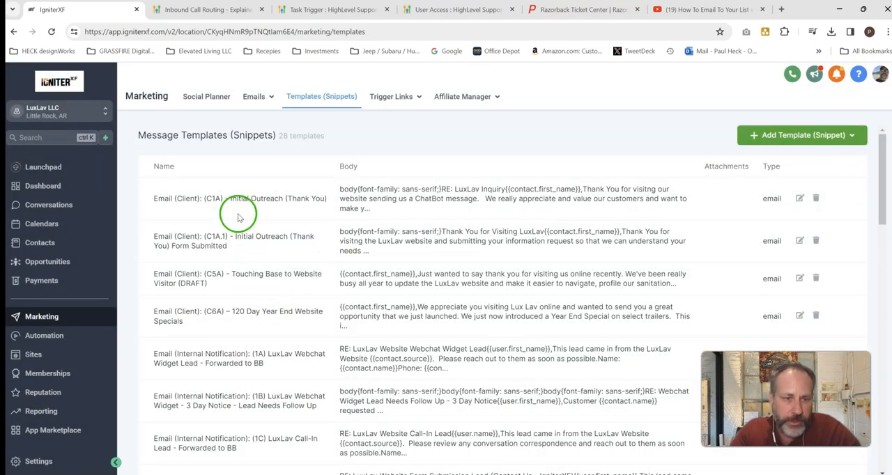
- Examine the heading, first-name greeting and signature block of the "Email (Client): (C1A) - Initial Outreach (Thank You)" template, and close it
{"action": "left_click", "coordinate": [798, 200]}
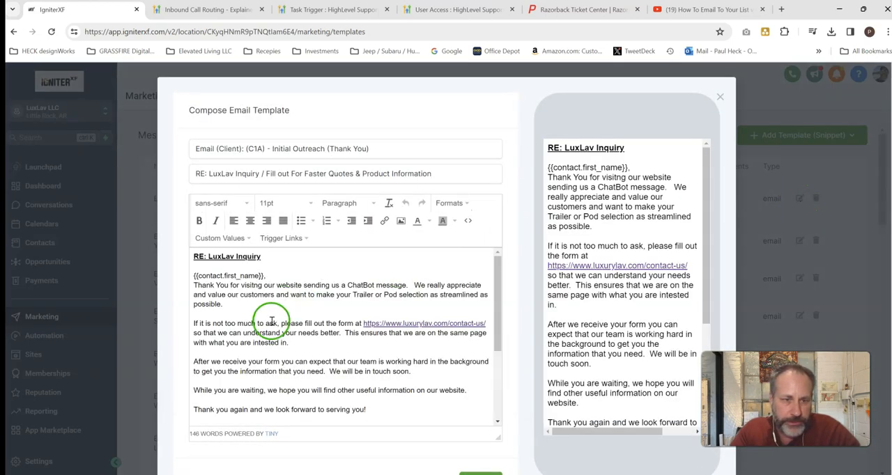
{"action": "left_click_drag", "start_coordinate": [265, 276], "coordinate": [190, 278]}
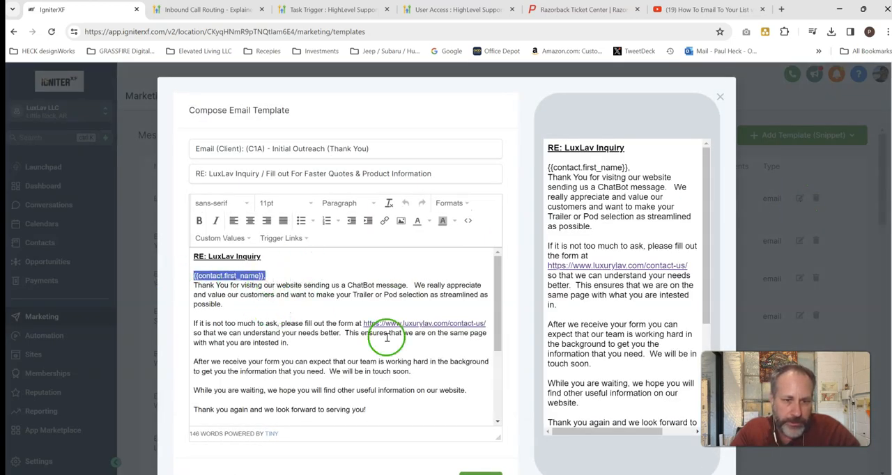
{"action": "scroll", "coordinate": [275, 326], "scroll_direction": "down", "scroll_amount": 2}
{"action": "scroll", "coordinate": [247, 334], "scroll_direction": "up", "scroll_amount": 2}
{"action": "double_click", "coordinate": [235, 257]}
{"action": "left_click_drag", "start_coordinate": [235, 256], "coordinate": [191, 256]}
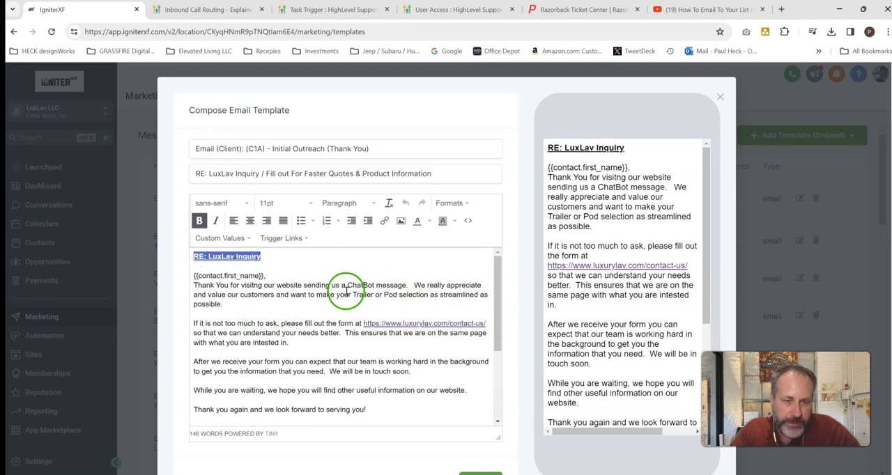
{"action": "scroll", "coordinate": [346, 291], "scroll_direction": "down", "scroll_amount": 4}
{"action": "mouse_move", "coordinate": [369, 384]}
{"action": "left_mouse_down"}
{"action": "mouse_move", "coordinate": [251, 375]}
{"action": "mouse_move", "coordinate": [169, 308]}
{"action": "left_mouse_up"}
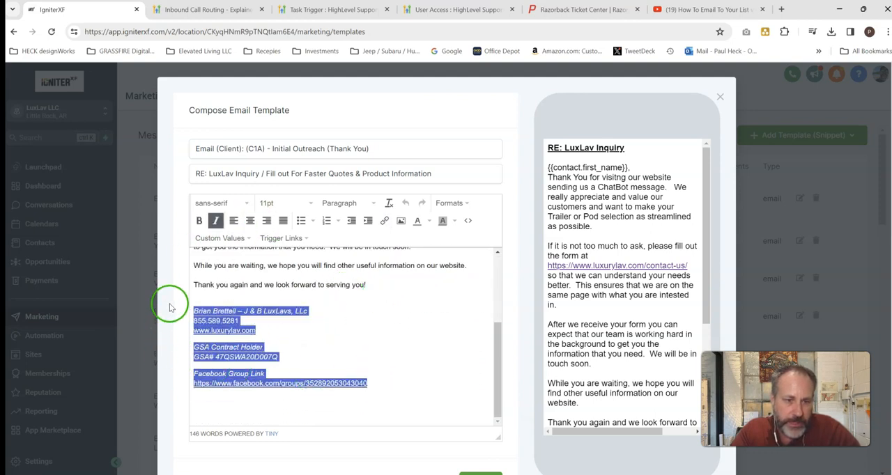
{"action": "left_click", "coordinate": [374, 325]}
{"action": "scroll", "coordinate": [372, 302], "scroll_direction": "up", "scroll_amount": 1}
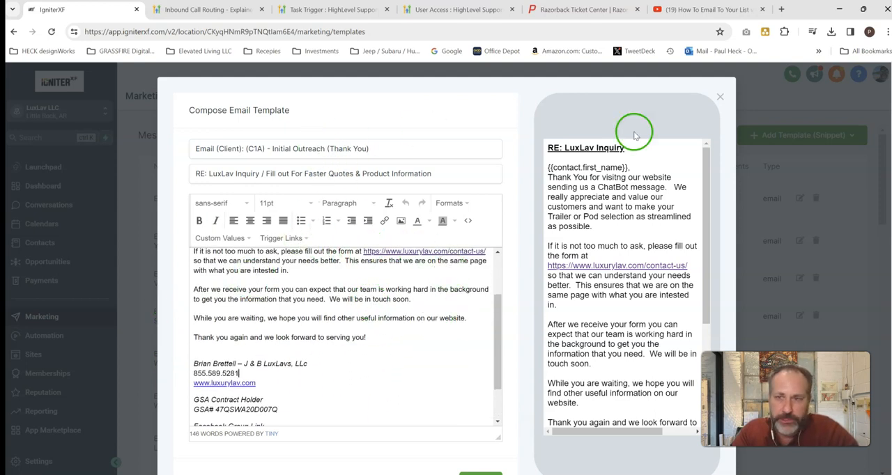
{"action": "left_click", "coordinate": [722, 94]}
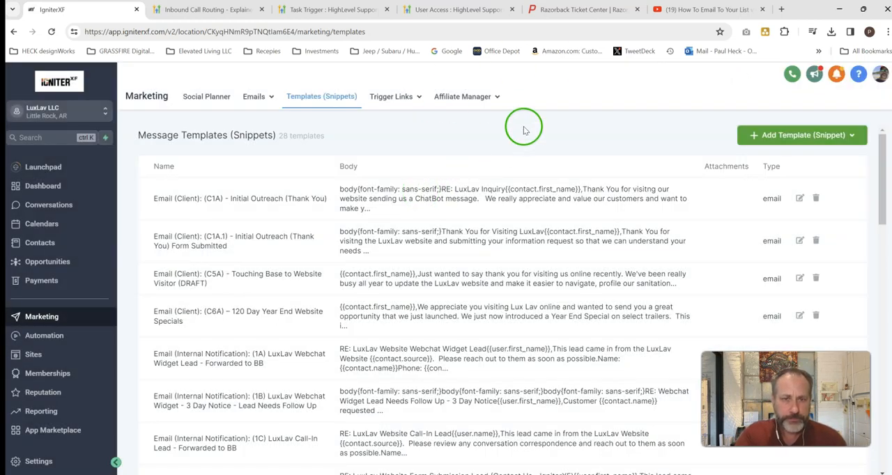
{"action": "mouse_move", "coordinate": [254, 101]}
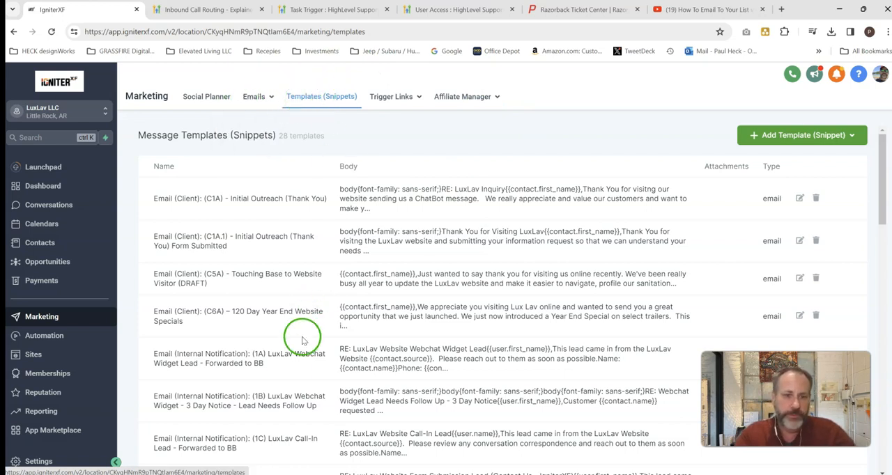
{"action": "scroll", "coordinate": [273, 373], "scroll_direction": "down", "scroll_amount": 1}
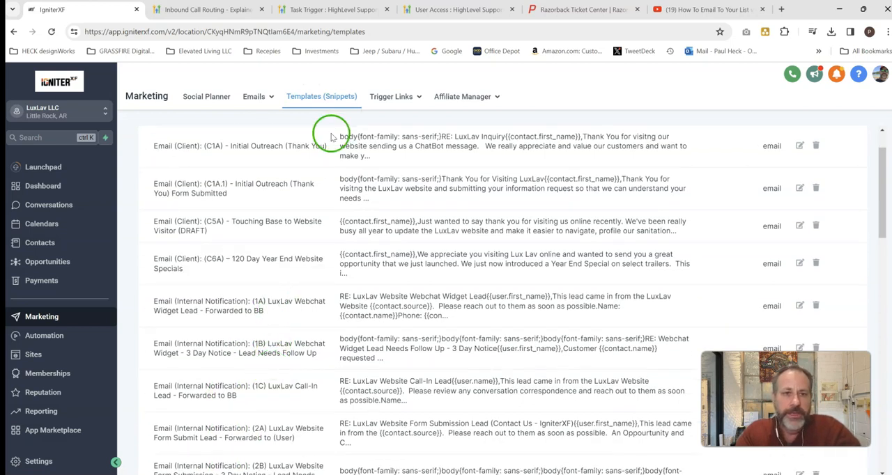
{"action": "scroll", "coordinate": [370, 253], "scroll_direction": "up", "scroll_amount": 1}
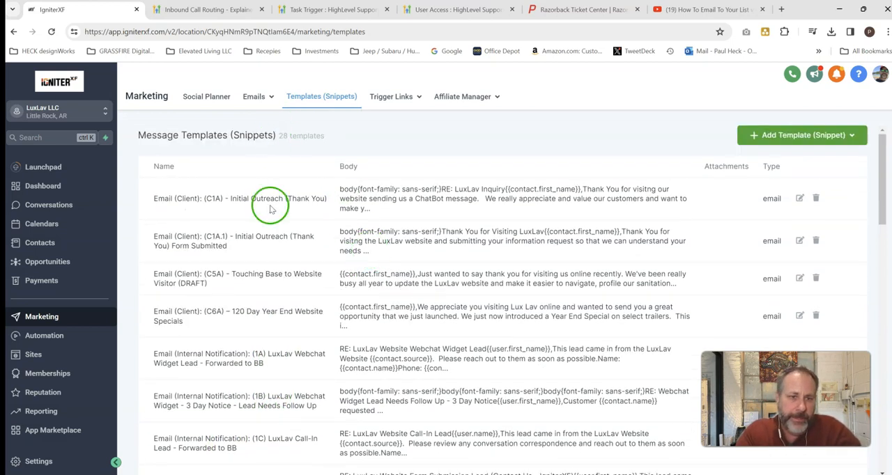